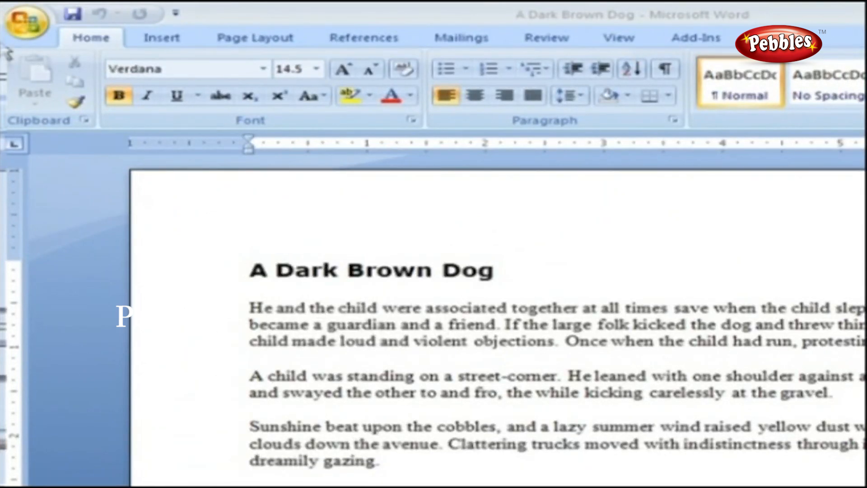
Print 'A Dark Brown Dog' from the Print dialog, keeping Send To OneNote 2007 as printer
click(11, 26)
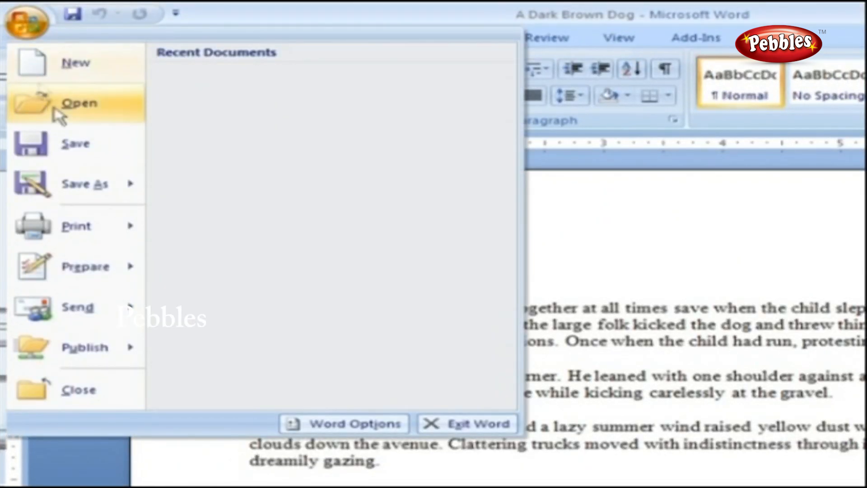
mouse_move(138, 231)
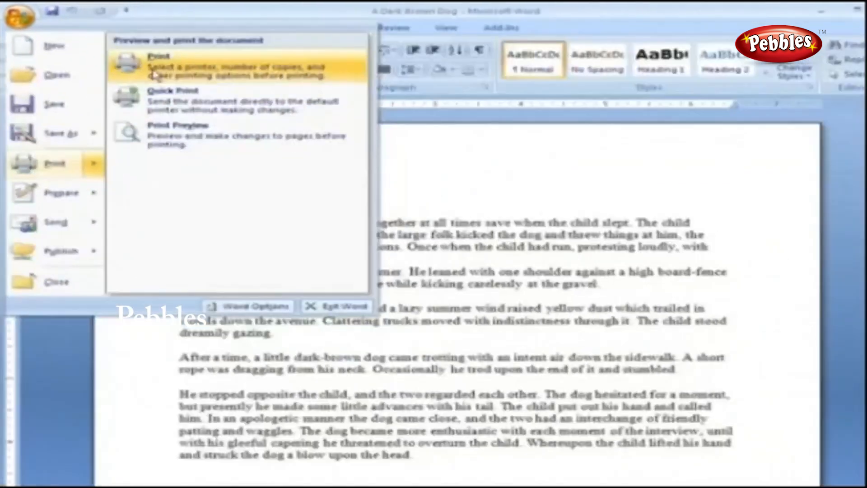
click(154, 75)
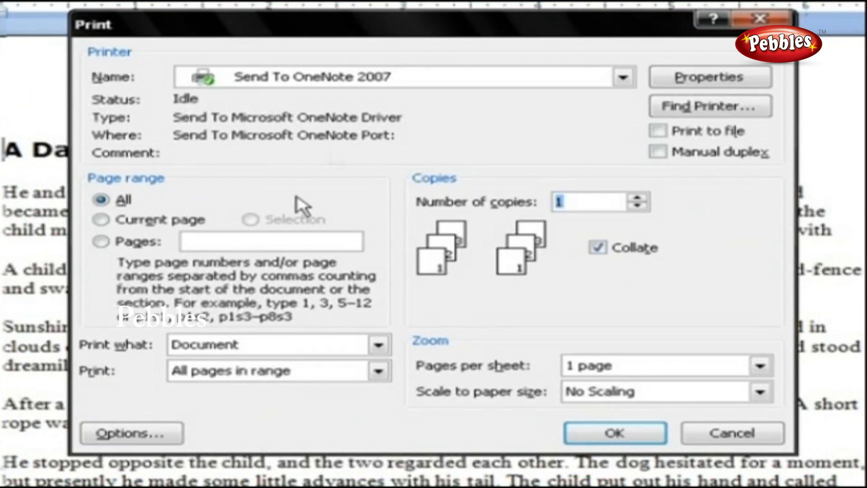
click(544, 78)
click(544, 78)
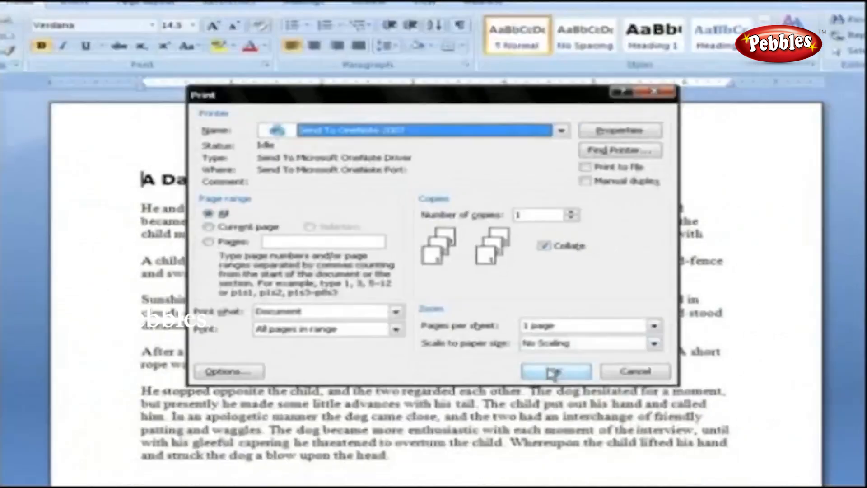
click(552, 372)
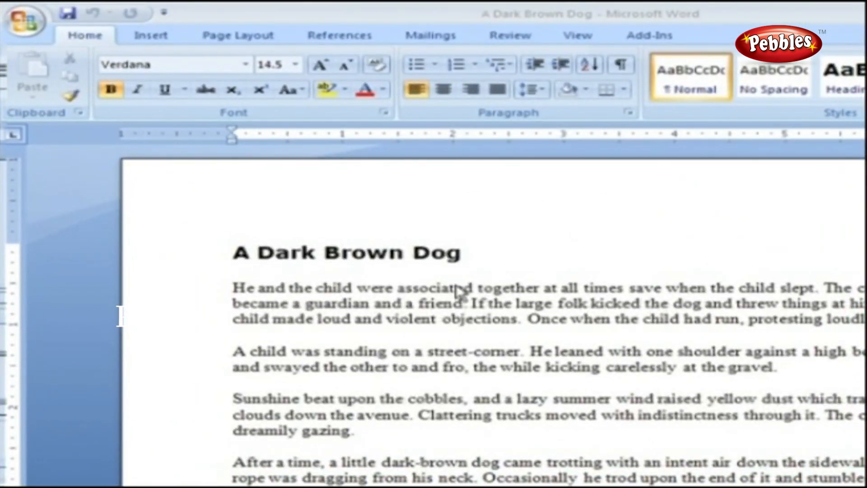
Open the Office button menu and view the Print options
click(25, 21)
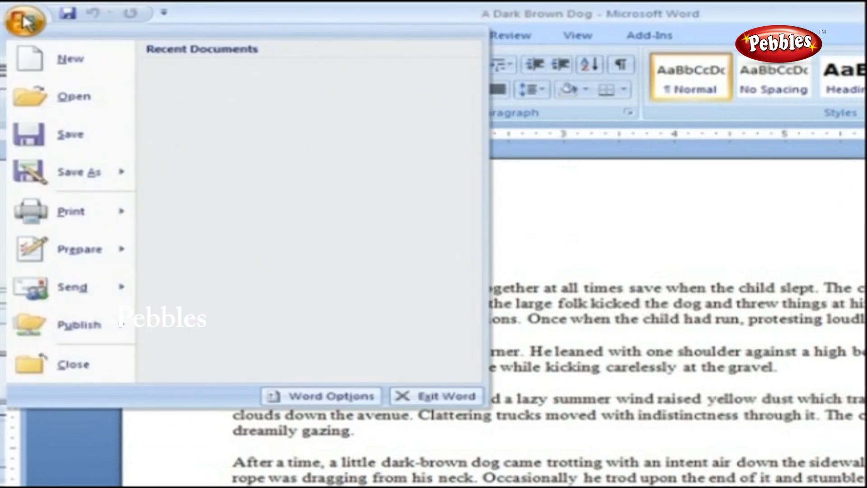
mouse_move(118, 210)
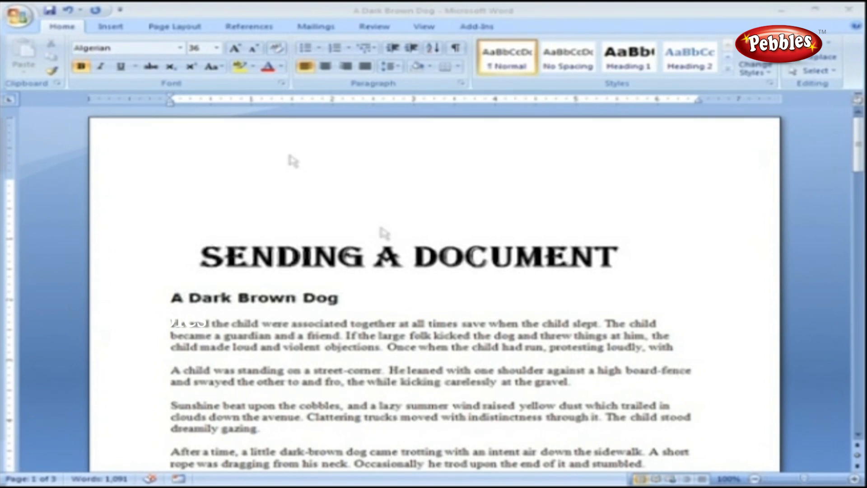
Use Send > E-mail to attach A Dark Brown Dog.docx to a new message
click(32, 19)
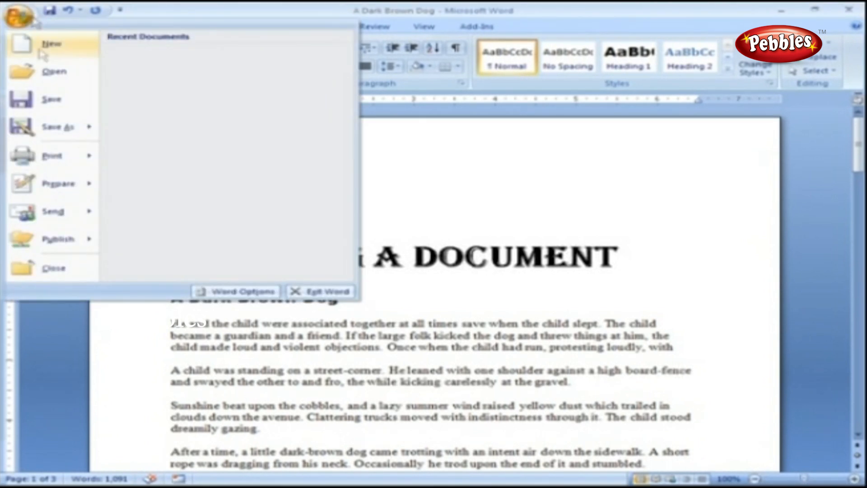
mouse_move(90, 216)
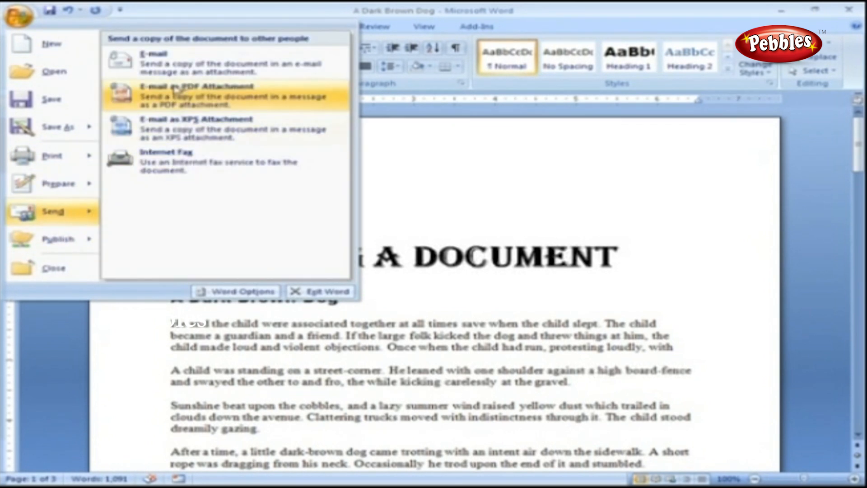
click(174, 67)
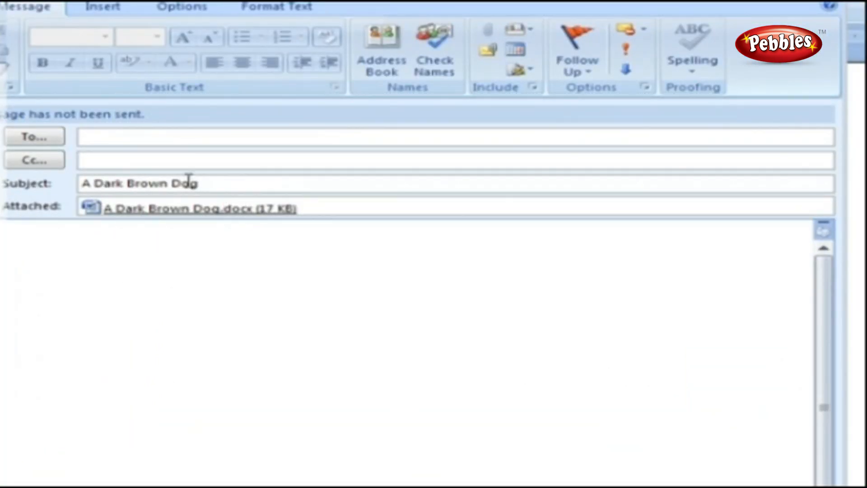
Enter the recipient's e-mail address in To and append 'doc.ument' to the subject
click(145, 138)
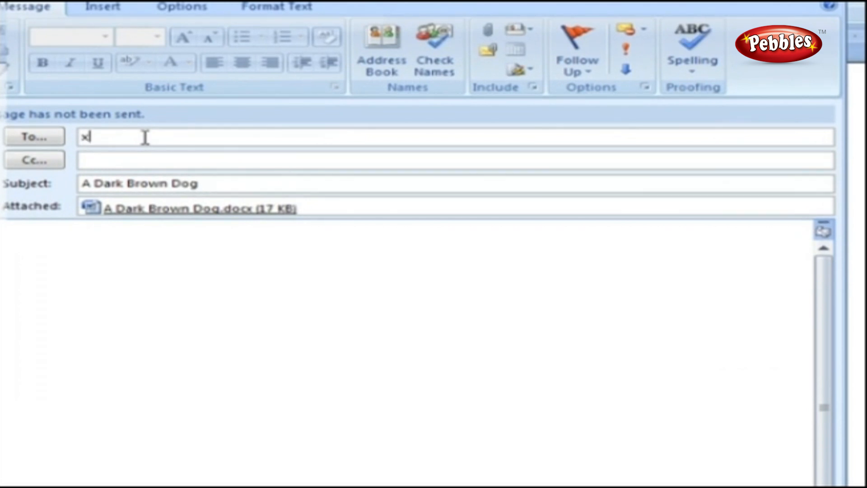
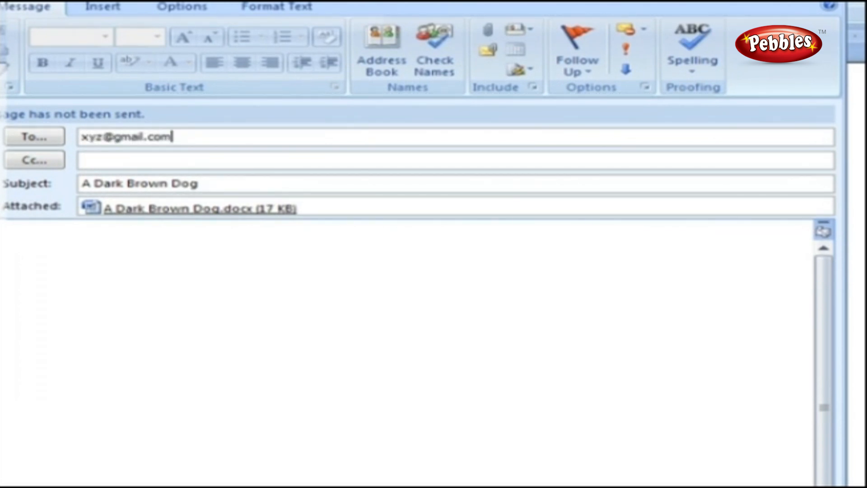
click(200, 181)
text(doc.ument)
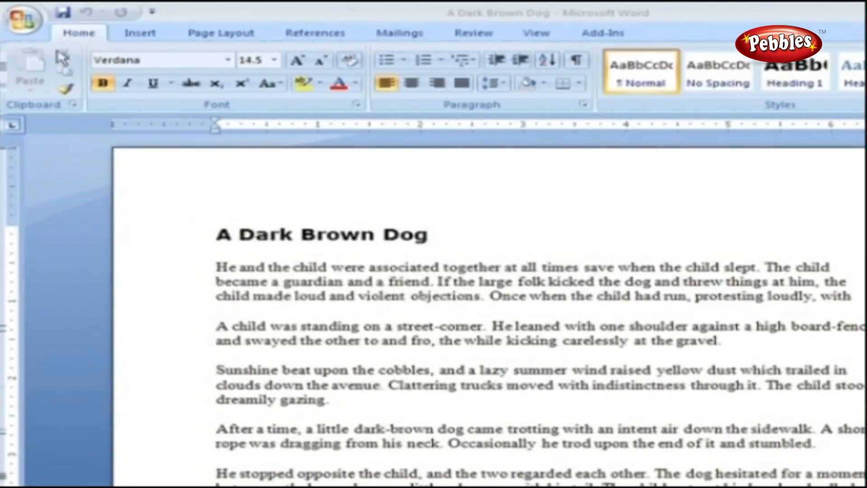
Open the Office button menu and look over the Send options
click(23, 21)
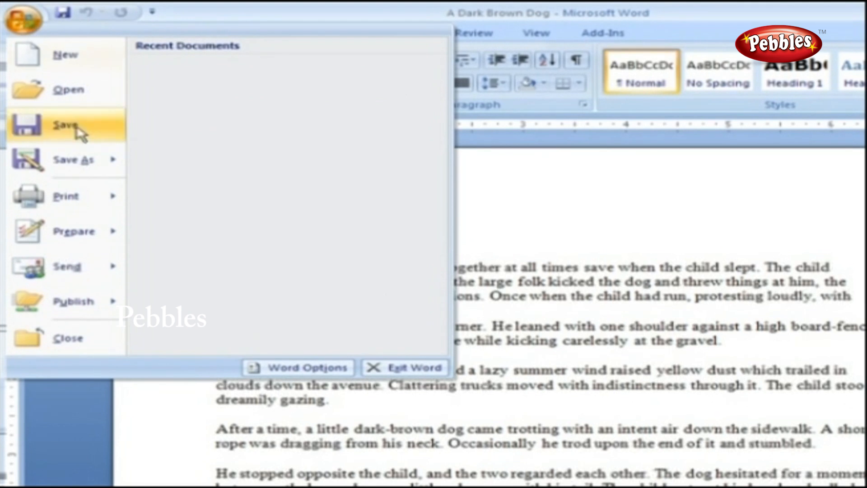
mouse_move(121, 265)
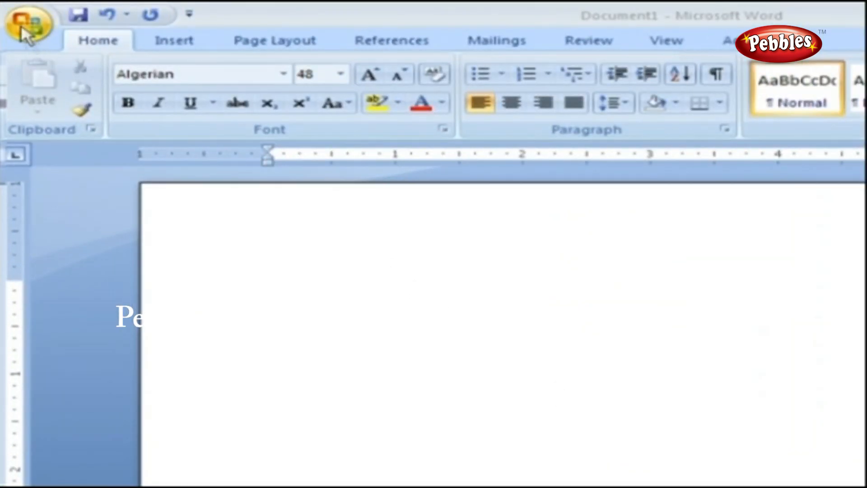
Browse the Prepare submenu options such as Encrypt Document and Restrict Permission
click(27, 25)
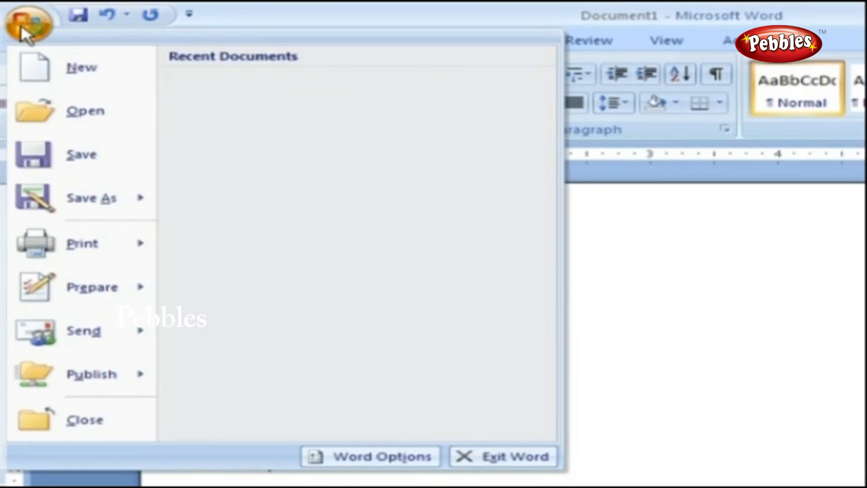
mouse_move(141, 296)
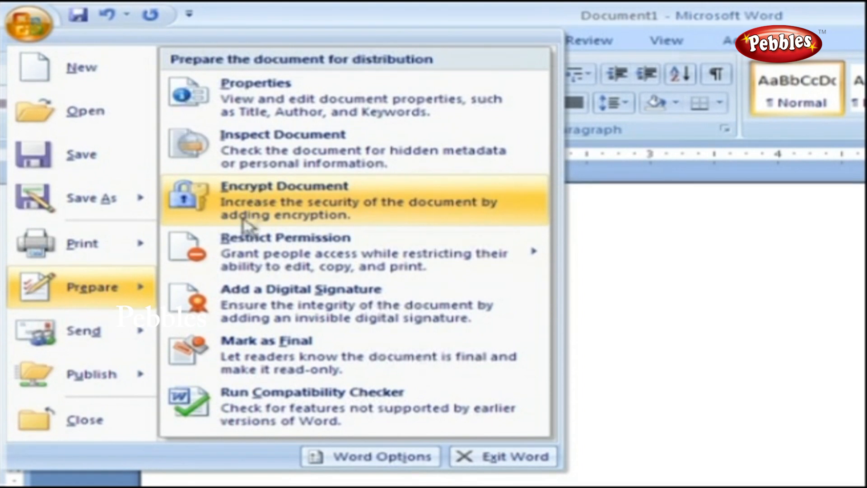
mouse_move(247, 247)
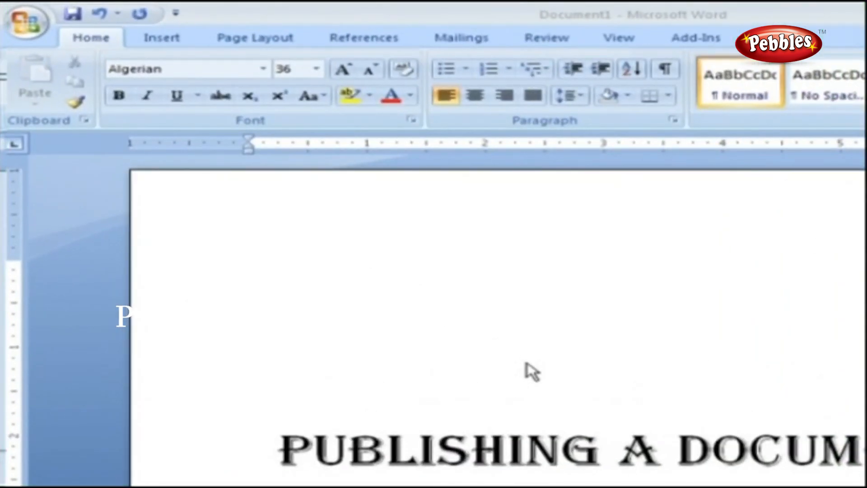
Open the Office button menu and view the Publish submenu's distribution options
click(19, 14)
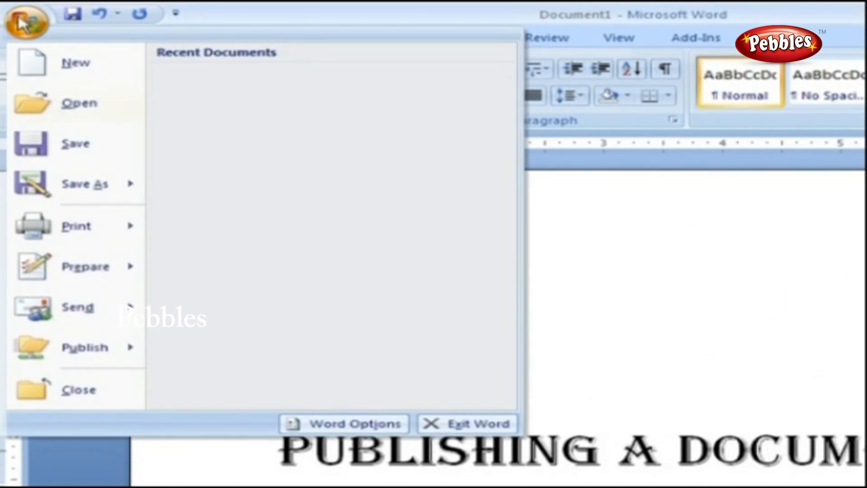
mouse_move(128, 356)
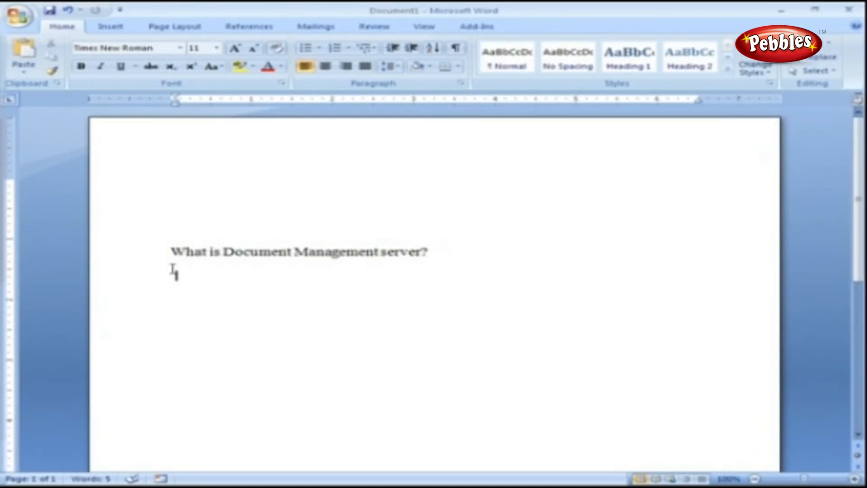
Paste the two Document Management Server paragraphs below the question heading
text(The Document Management Server (DMS) is a next-generation-network element that store and manages service group membership information using simple standards-based interfaces. It provides an extensible data model that allows application servers to easily access and manipulates documents.)
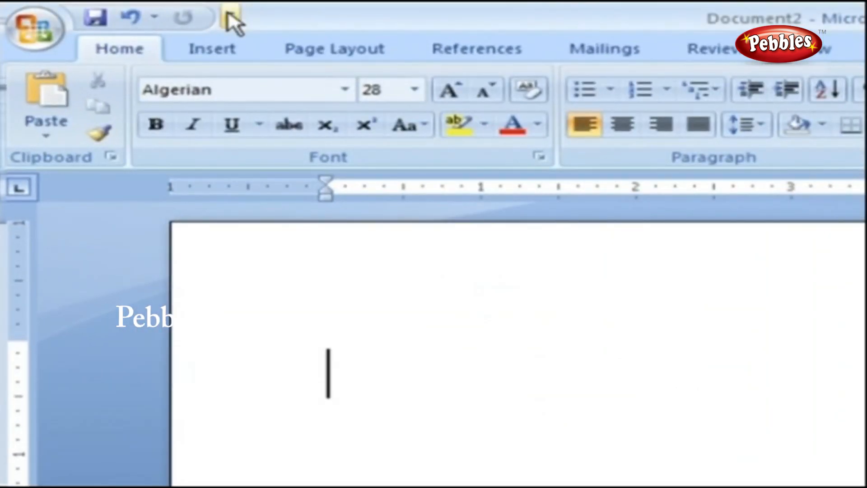
Open Quick Access Toolbar customization in Word Options and browse the document and command-category lists
click(230, 18)
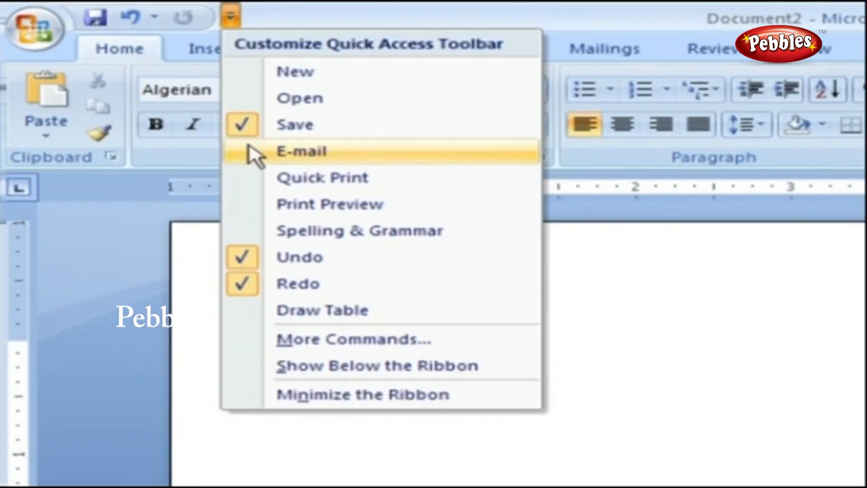
click(316, 339)
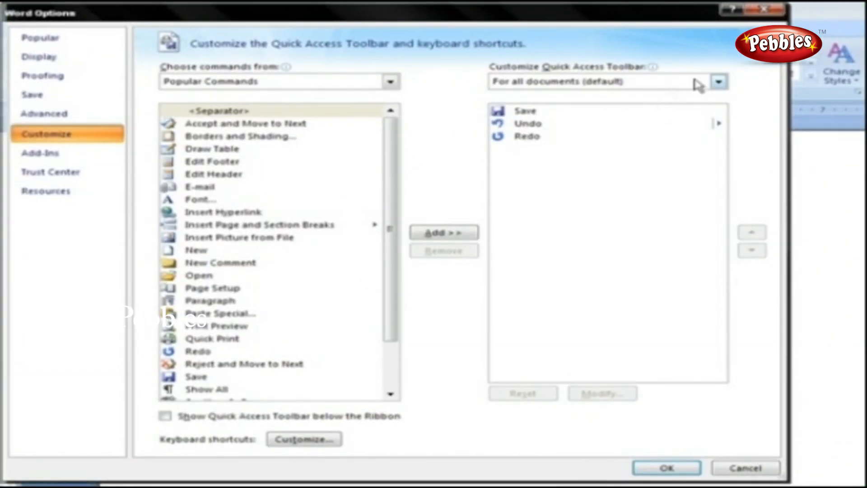
click(718, 82)
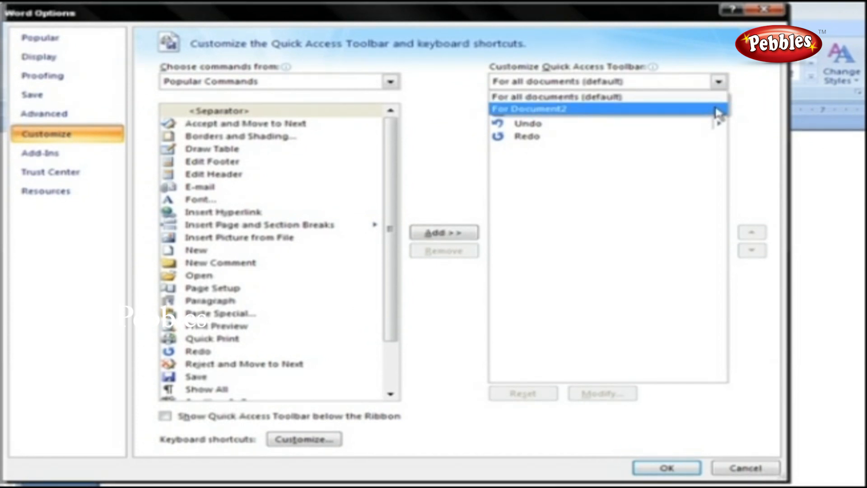
click(391, 82)
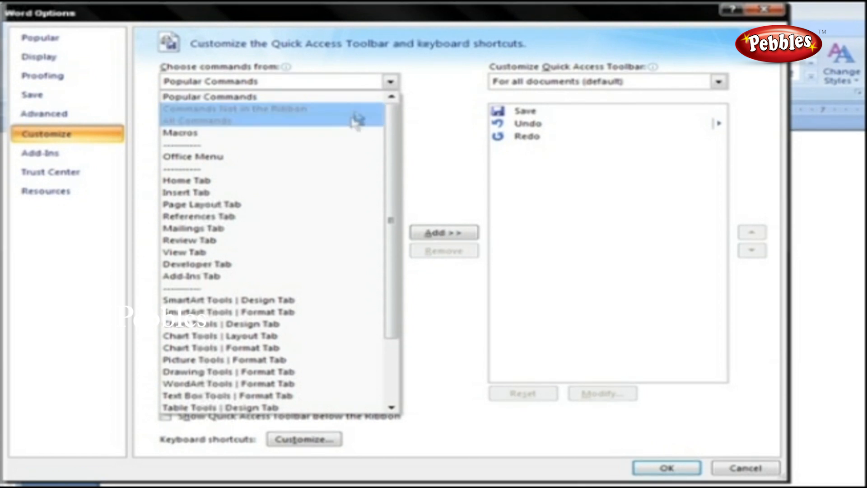
Add 100% from All Commands to the toolbar; add 3-D Effects, then remove it
click(350, 122)
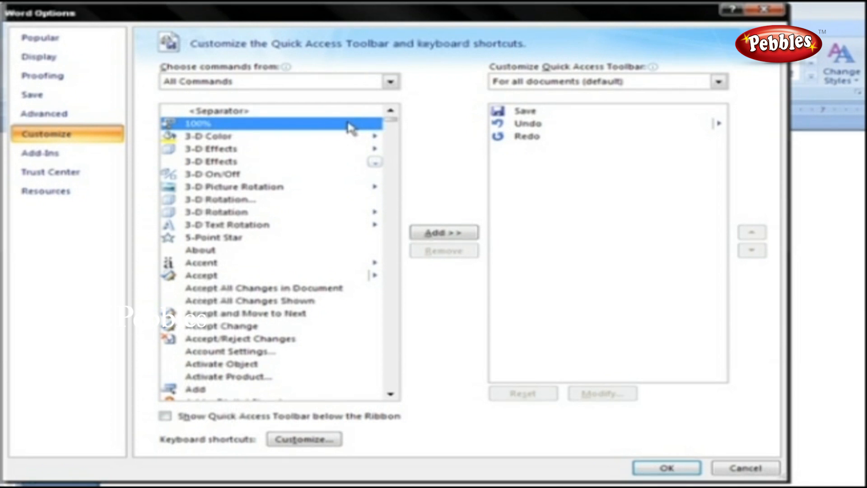
click(465, 238)
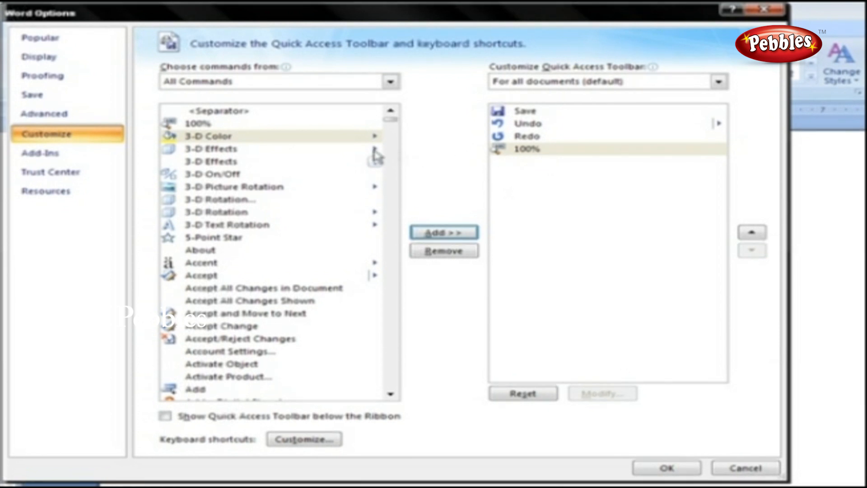
click(350, 150)
click(451, 234)
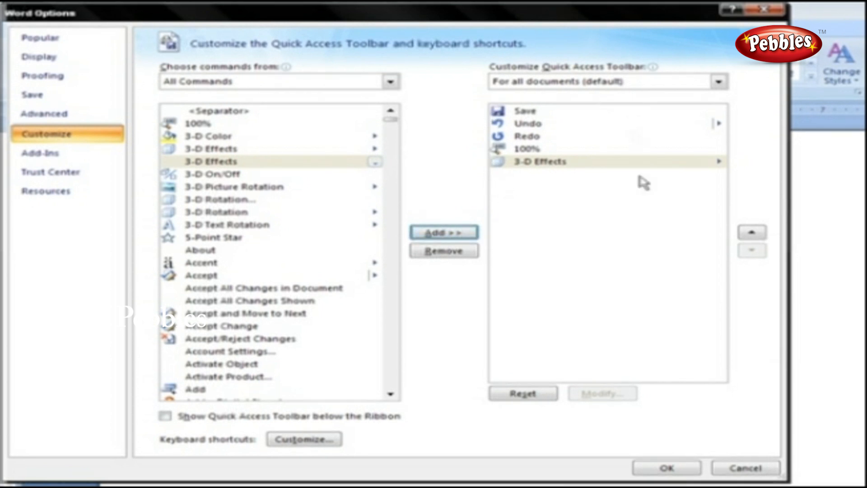
click(611, 168)
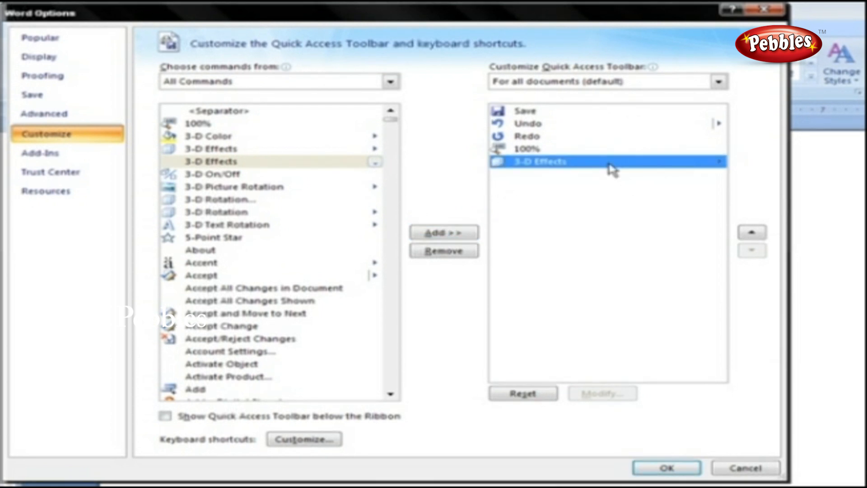
click(471, 253)
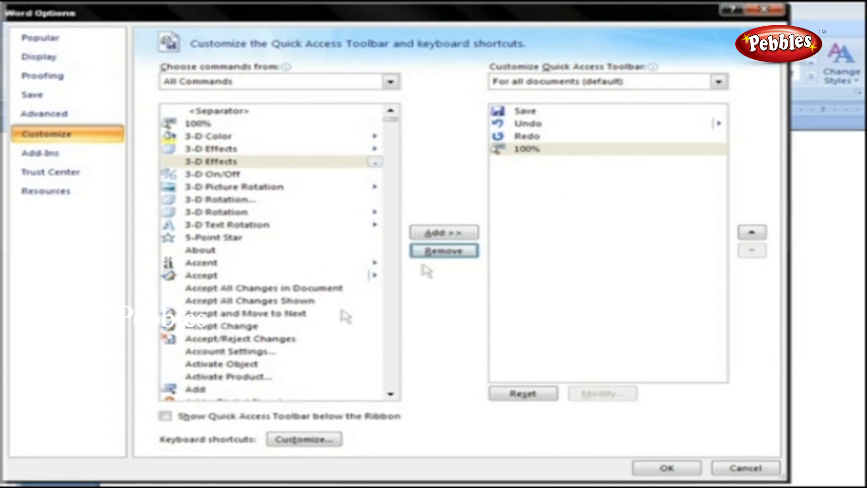
Show the Quick Access Toolbar, now including 100%, below the Ribbon and confirm with OK
click(174, 416)
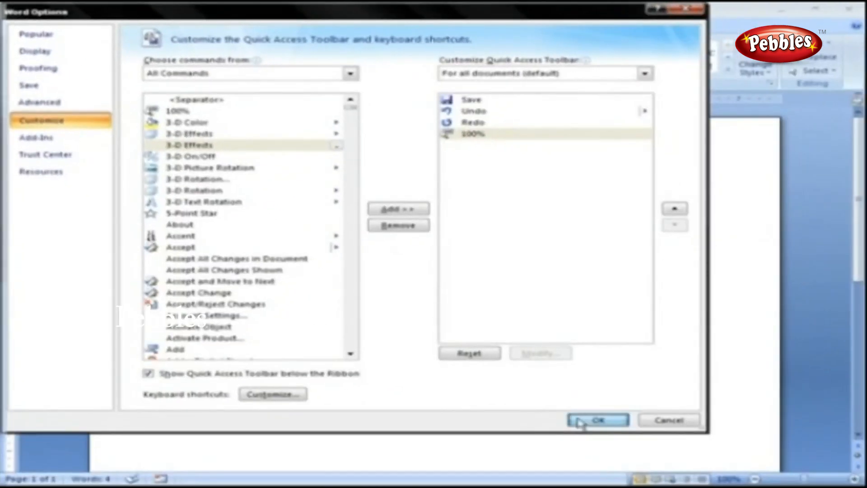
click(665, 466)
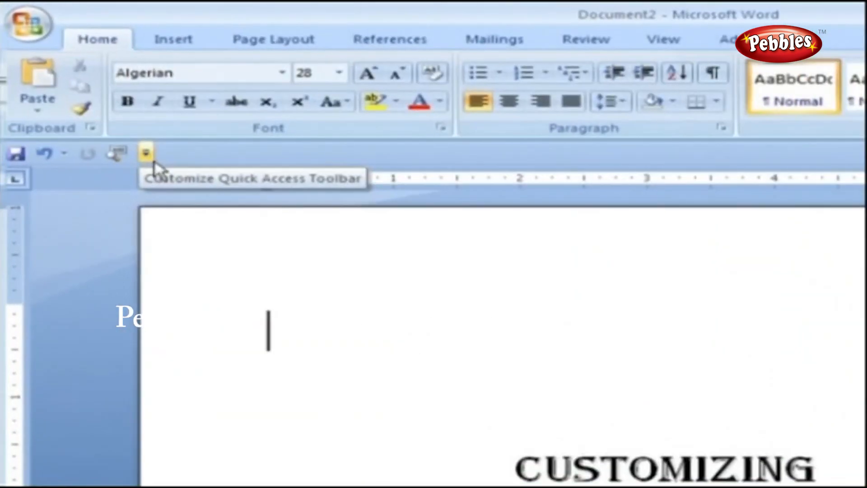
click(94, 100)
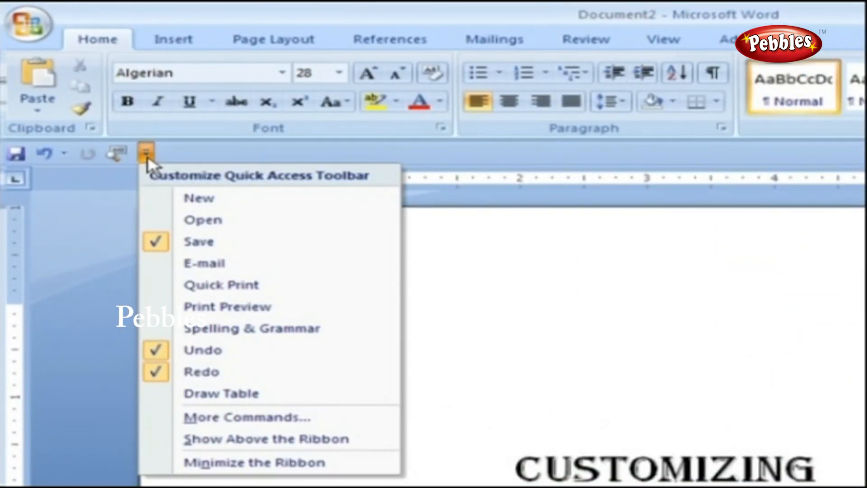